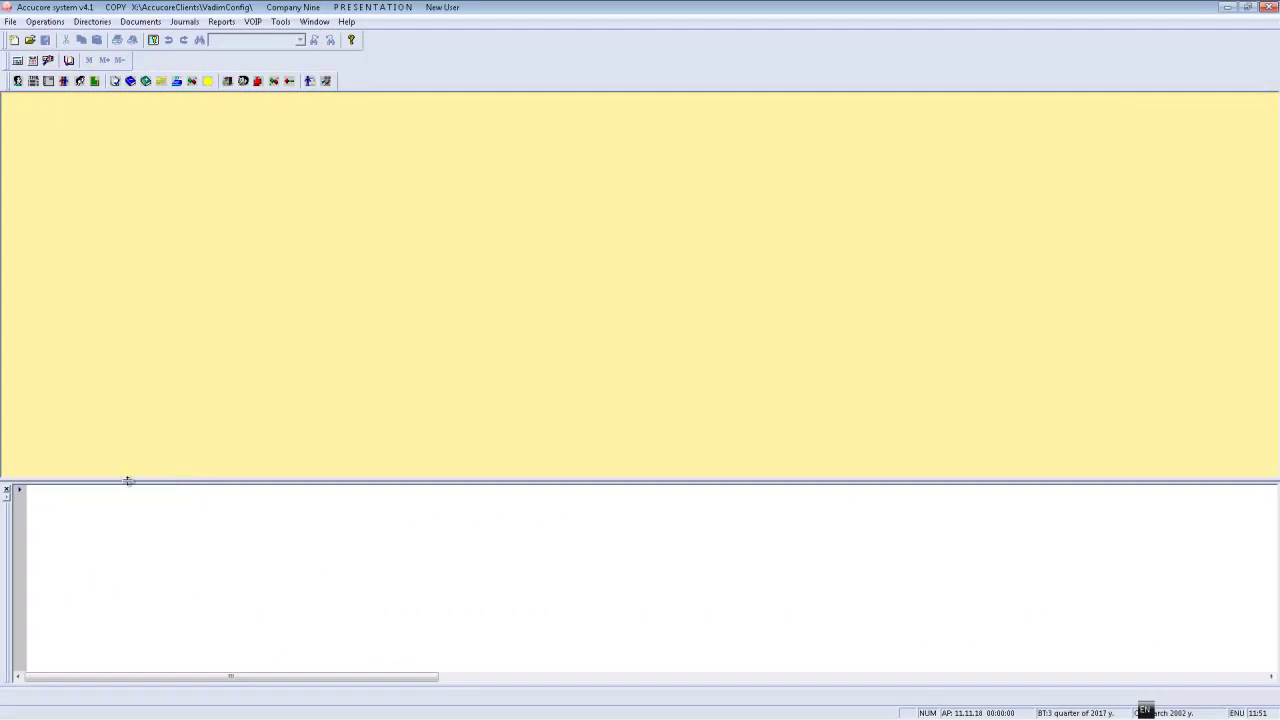
# Step: Shrink the blank lower pane, then close it with its x button at the left edge
pyautogui.moveTo(128, 481)
pyautogui.mouseDown()
pyautogui.moveTo(106, 537)
pyautogui.moveTo(105, 634)
pyautogui.moveTo(128, 462)
pyautogui.mouseUp()
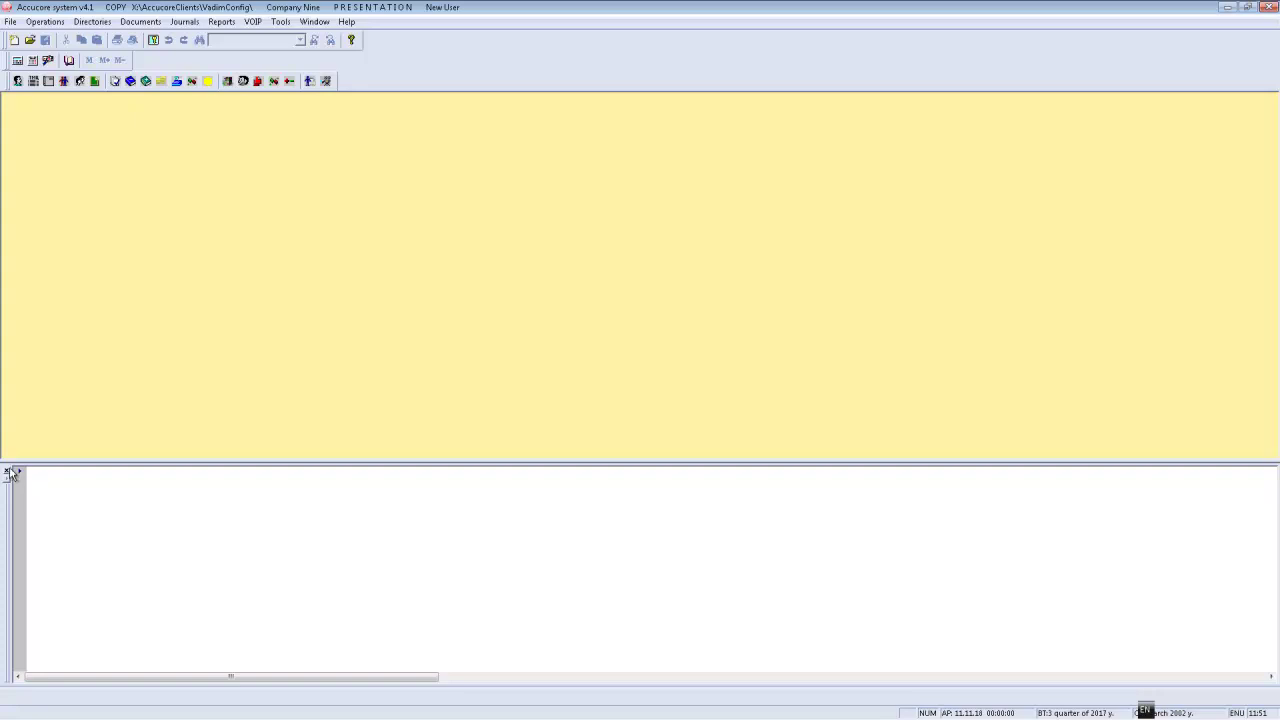
pyautogui.click(8, 471)
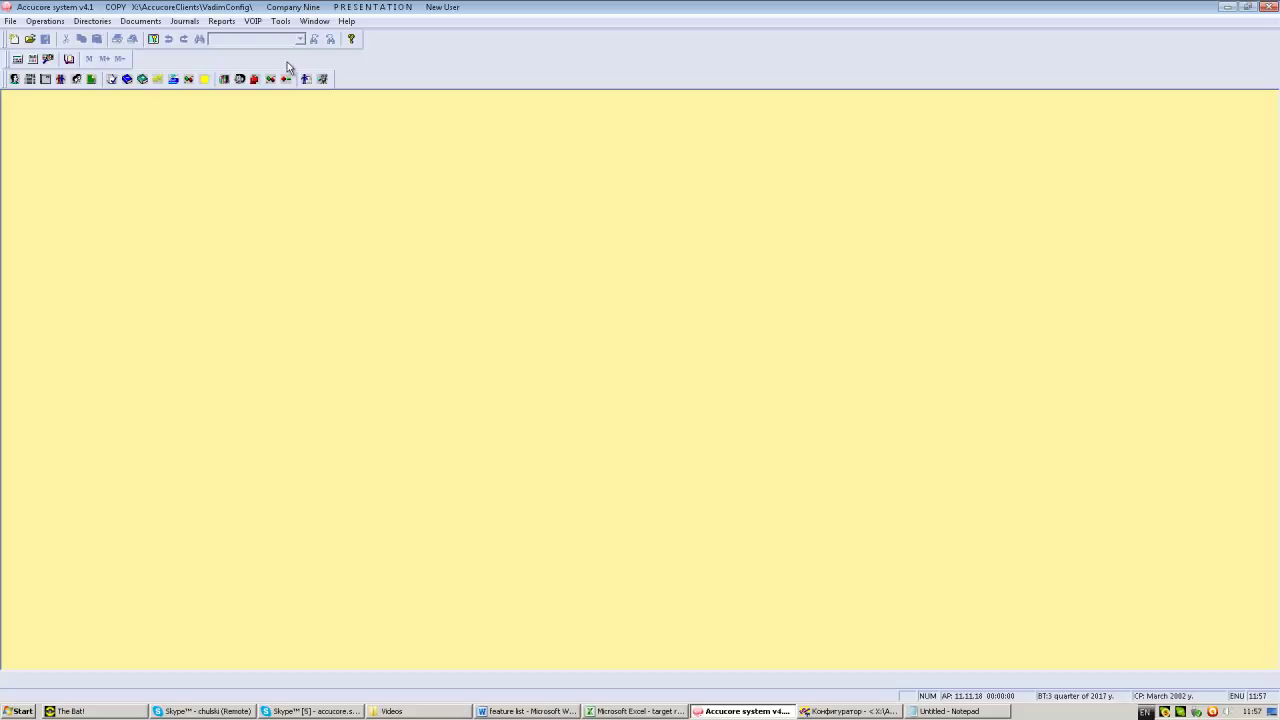
# Step: Hide the second toolbar row and dock the remaining toolbar beside the Standard toolbar
pyautogui.rightClick(287, 63)
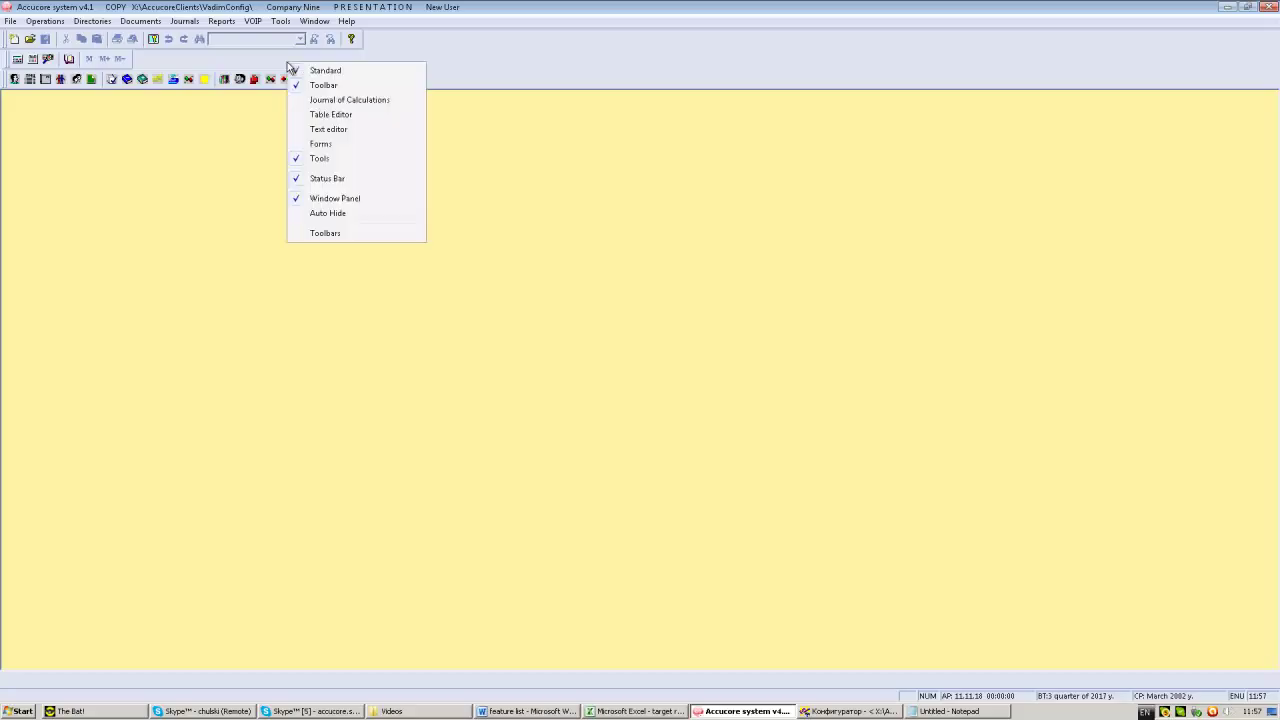
pyautogui.click(318, 157)
pyautogui.moveTo(6, 62)
pyautogui.mouseDown()
pyautogui.moveTo(271, 120)
pyautogui.moveTo(400, 42)
pyautogui.moveTo(371, 46)
pyautogui.mouseUp()
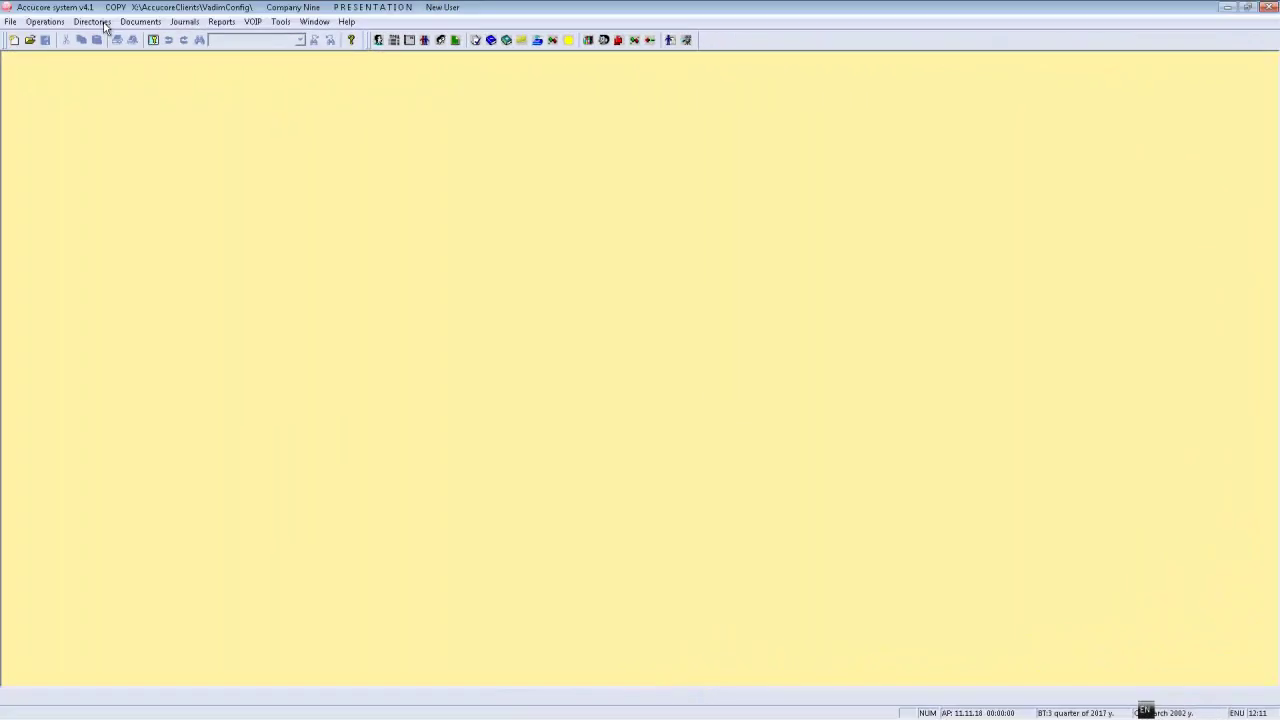
# Step: Open Directories > Partners, then enlarge and centre the Clients window
pyautogui.click(104, 24)
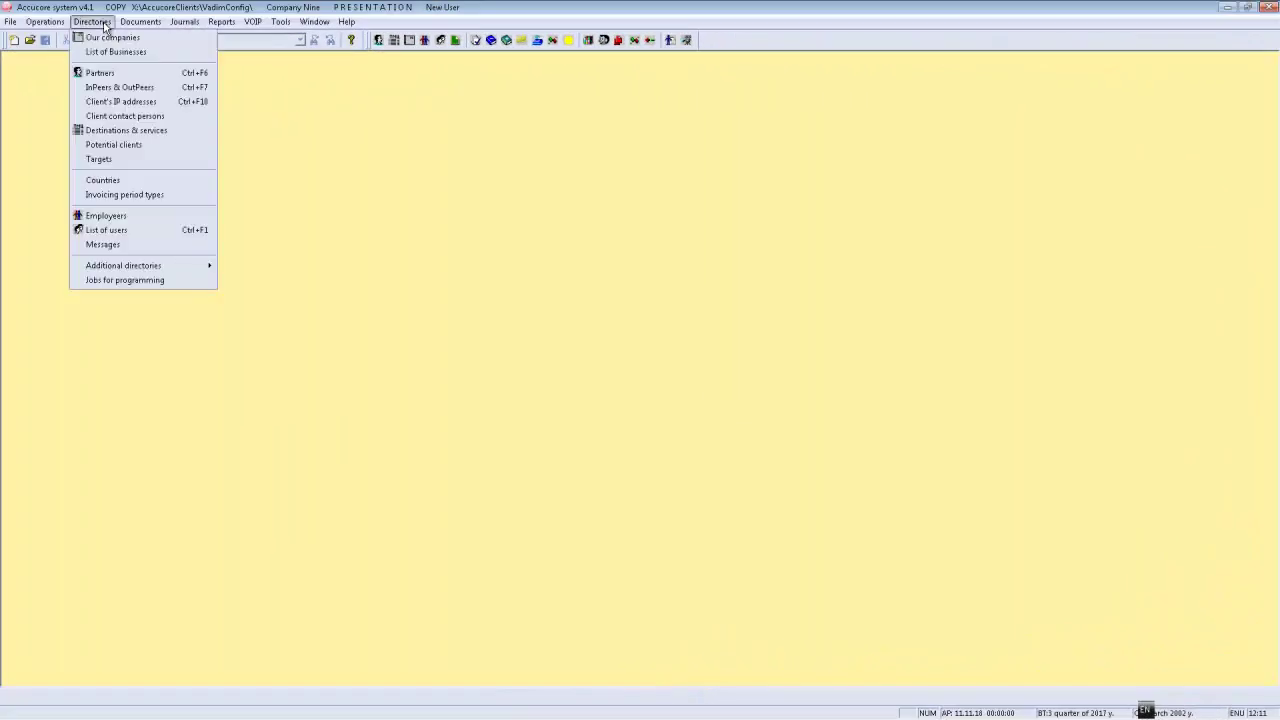
pyautogui.click(91, 78)
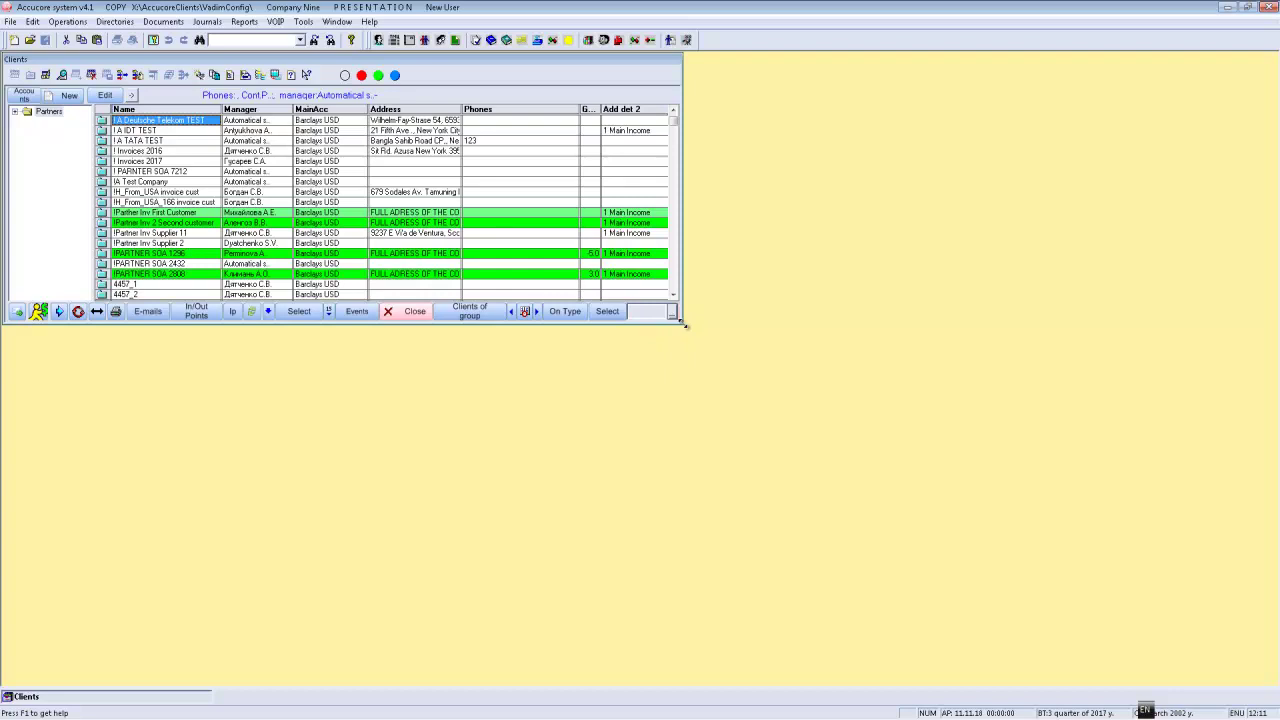
pyautogui.moveTo(681, 323); pyautogui.dragTo(905, 390)
pyautogui.moveTo(343, 65)
pyautogui.mouseDown()
pyautogui.moveTo(566, 195)
pyautogui.moveTo(558, 256)
pyautogui.mouseUp()
# Step: Close the Clients window and reopen it from Directories at its new size
pyautogui.click(624, 569)
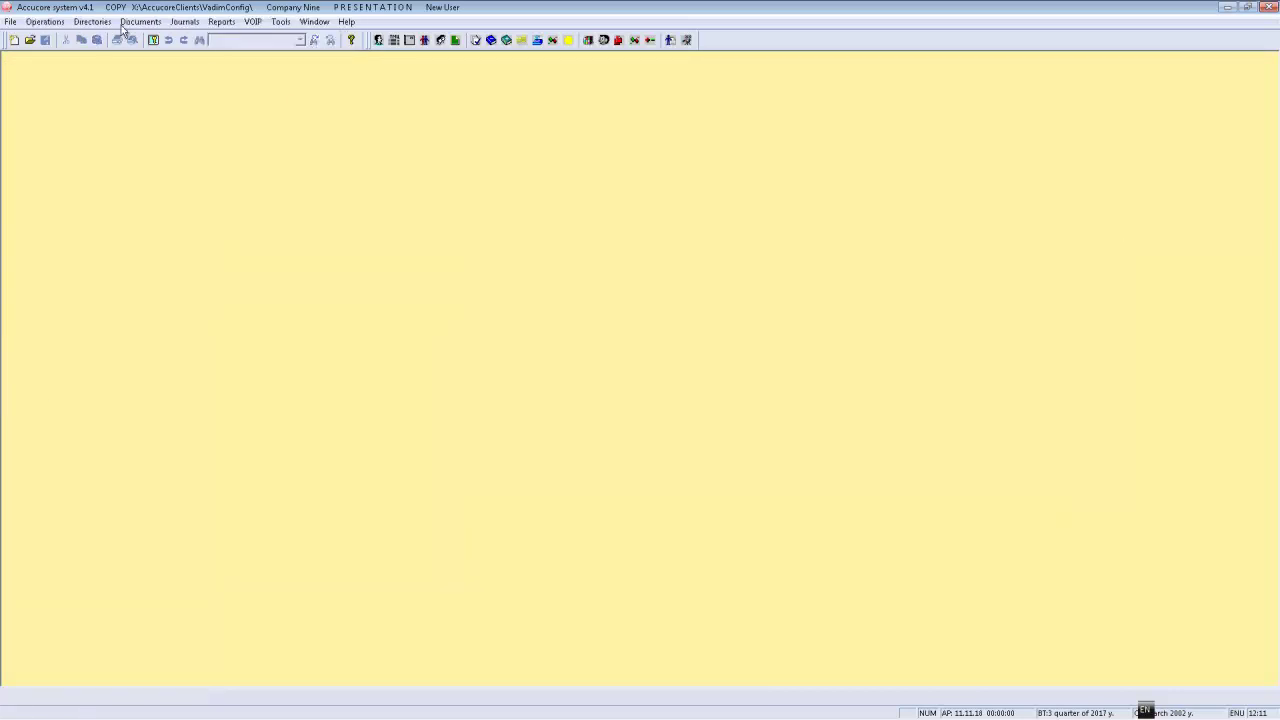
pyautogui.click(95, 21)
pyautogui.click(122, 73)
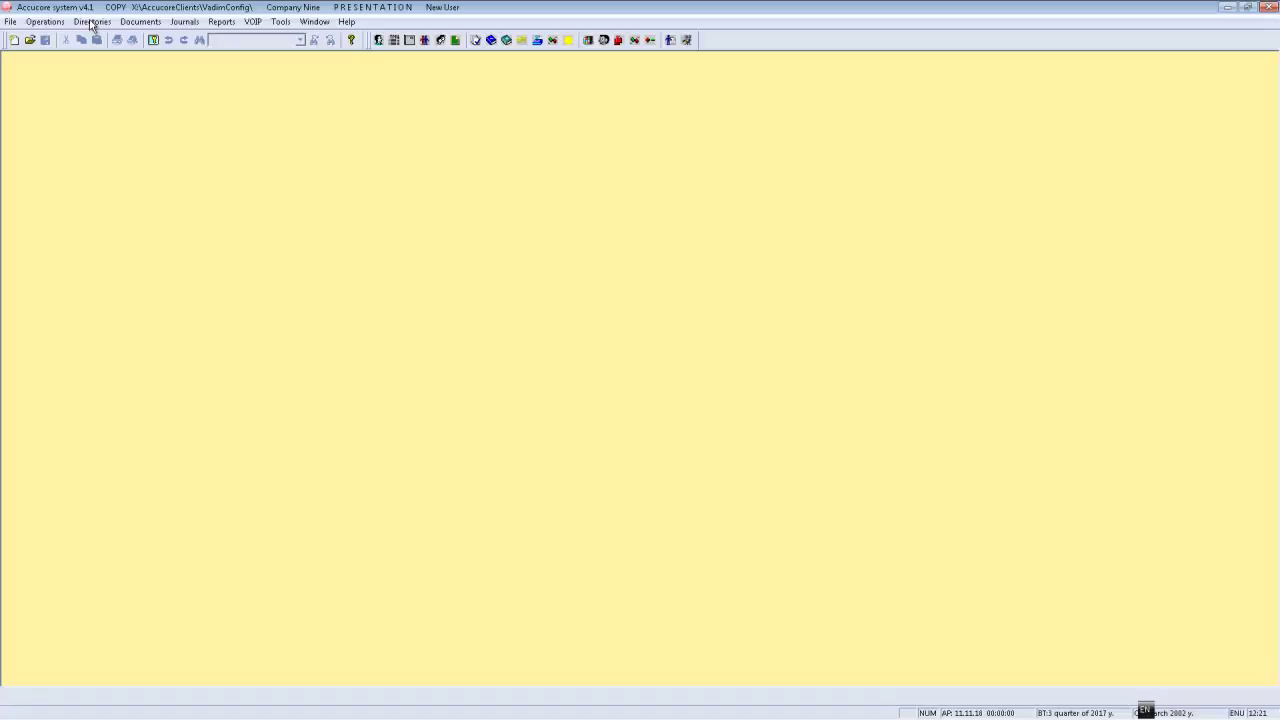
# Step: Open the Clients directory, show In/Out Points and IP addresses, then select ! A TATA TEST
pyautogui.click(91, 23)
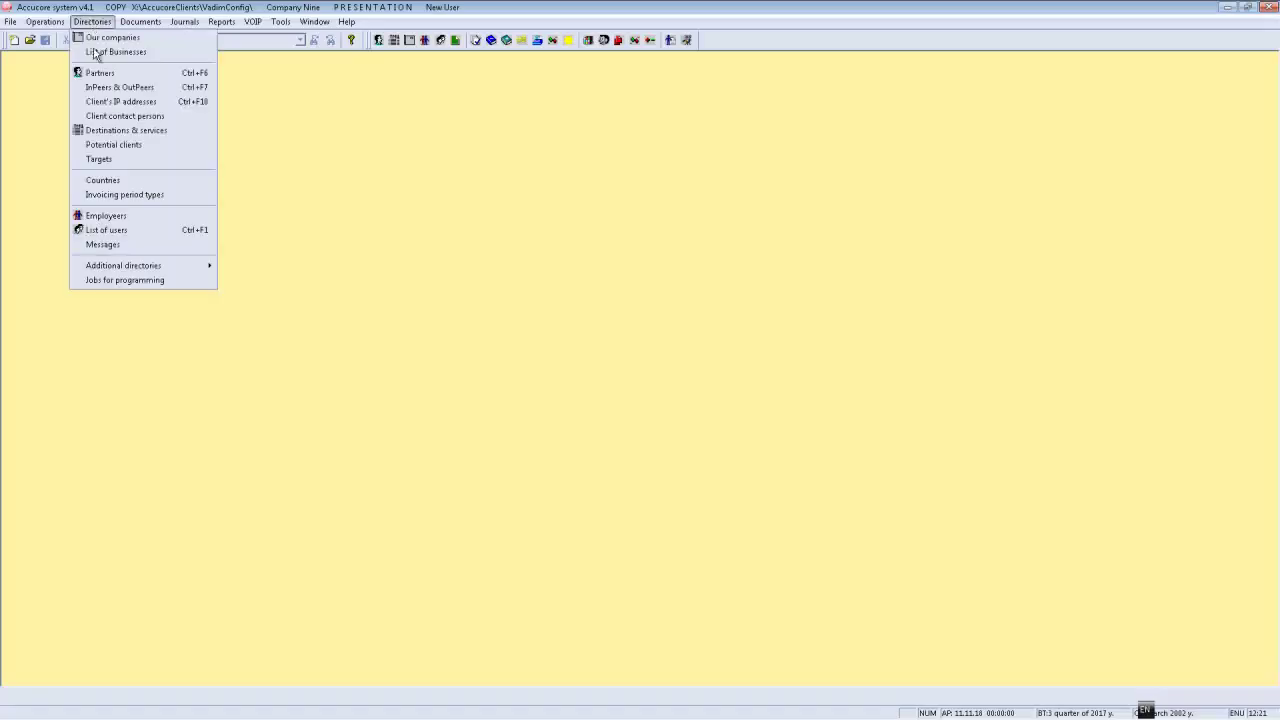
pyautogui.click(107, 75)
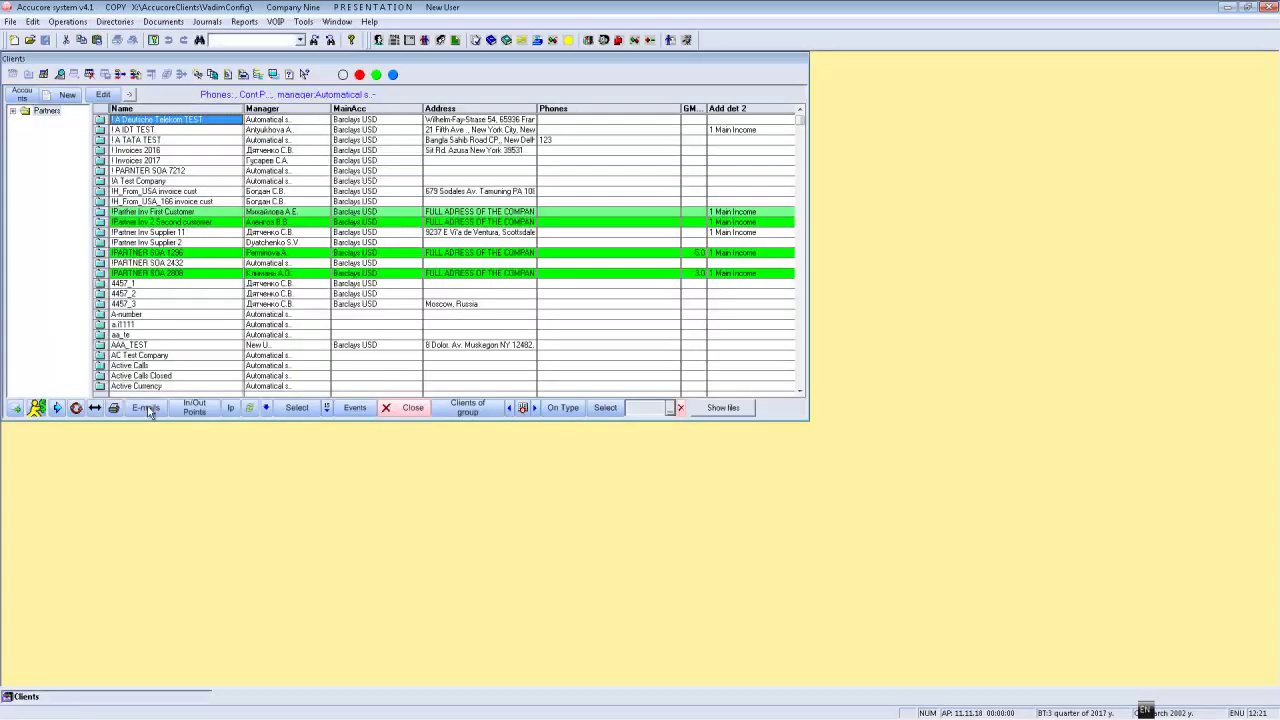
pyautogui.click(205, 410)
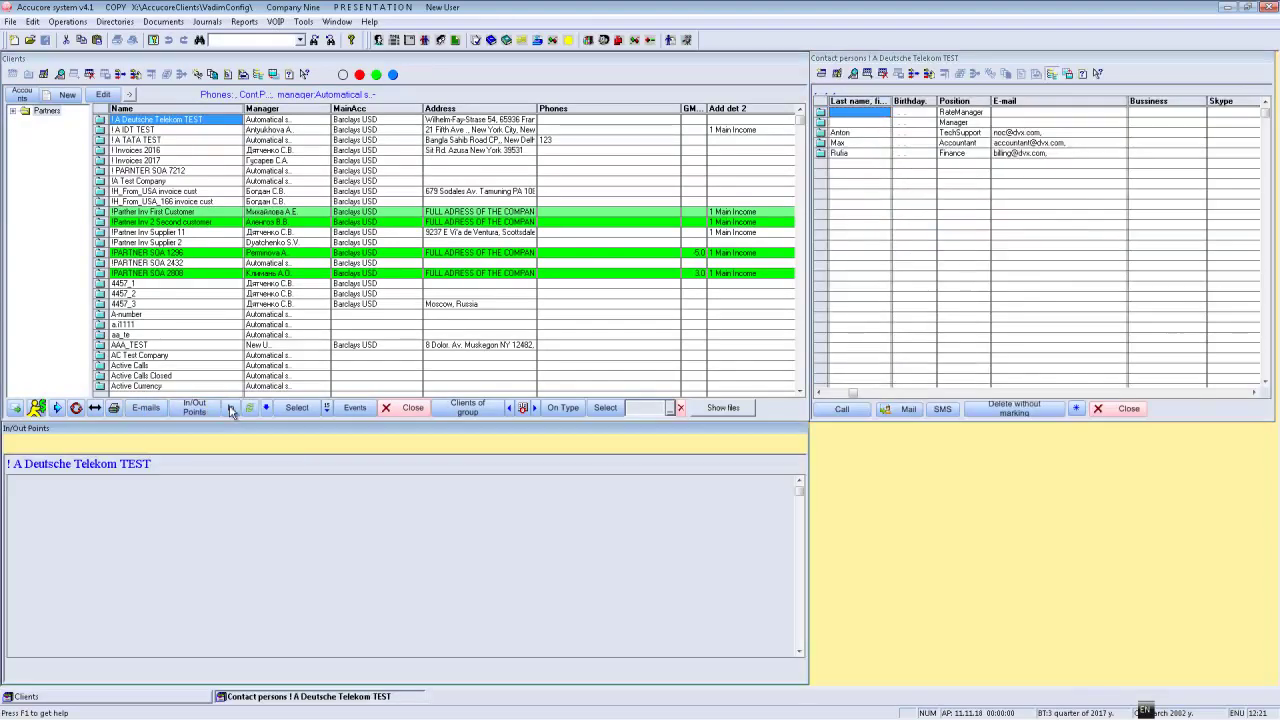
pyautogui.click(231, 409)
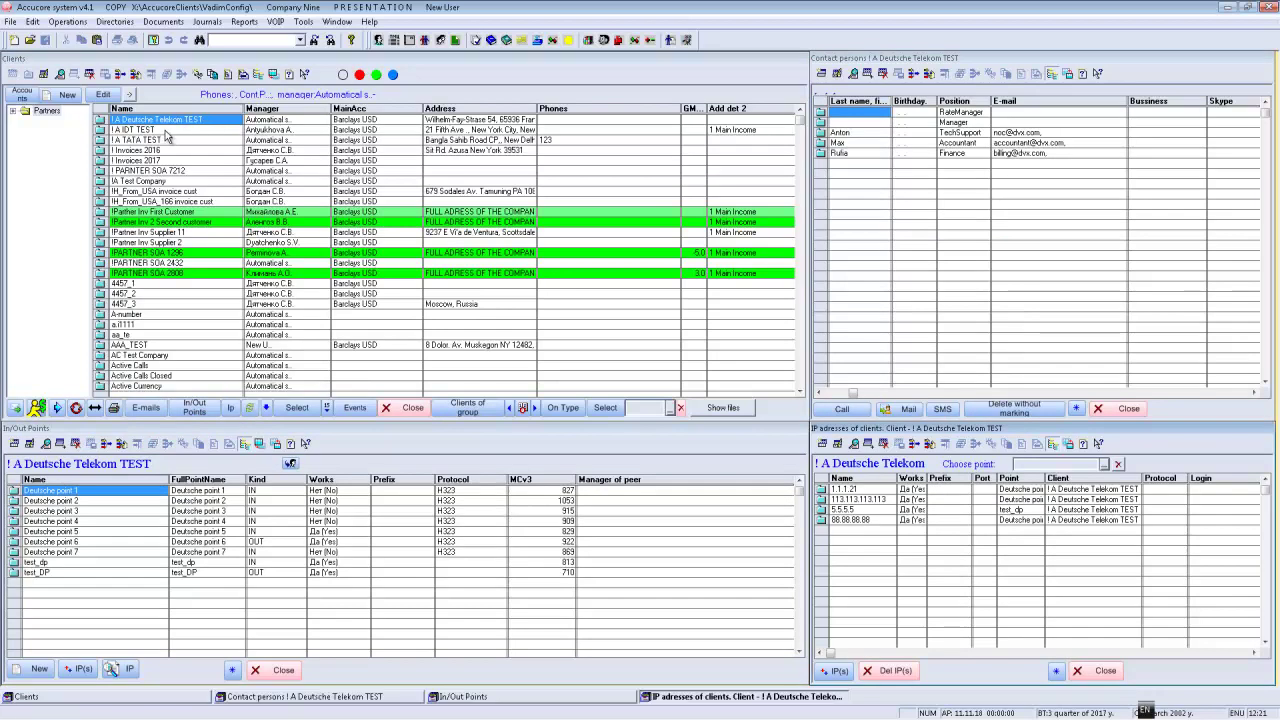
pyautogui.click(166, 130)
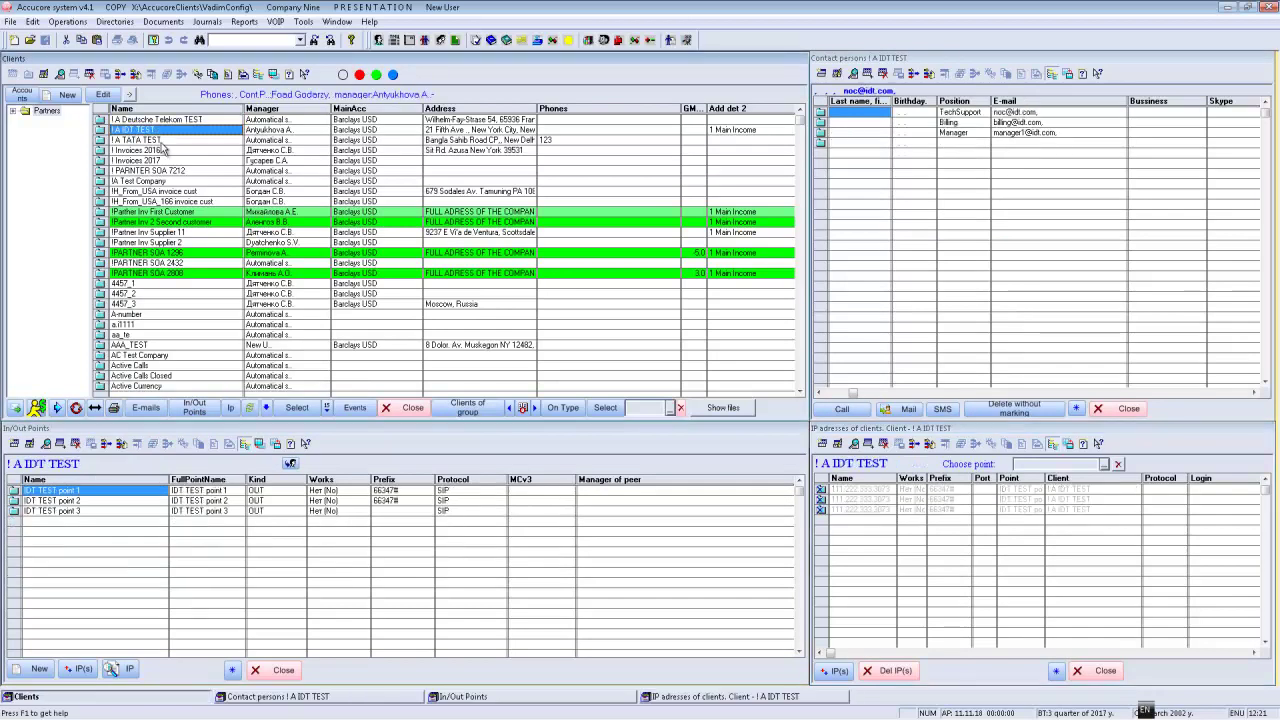
pyautogui.click(162, 140)
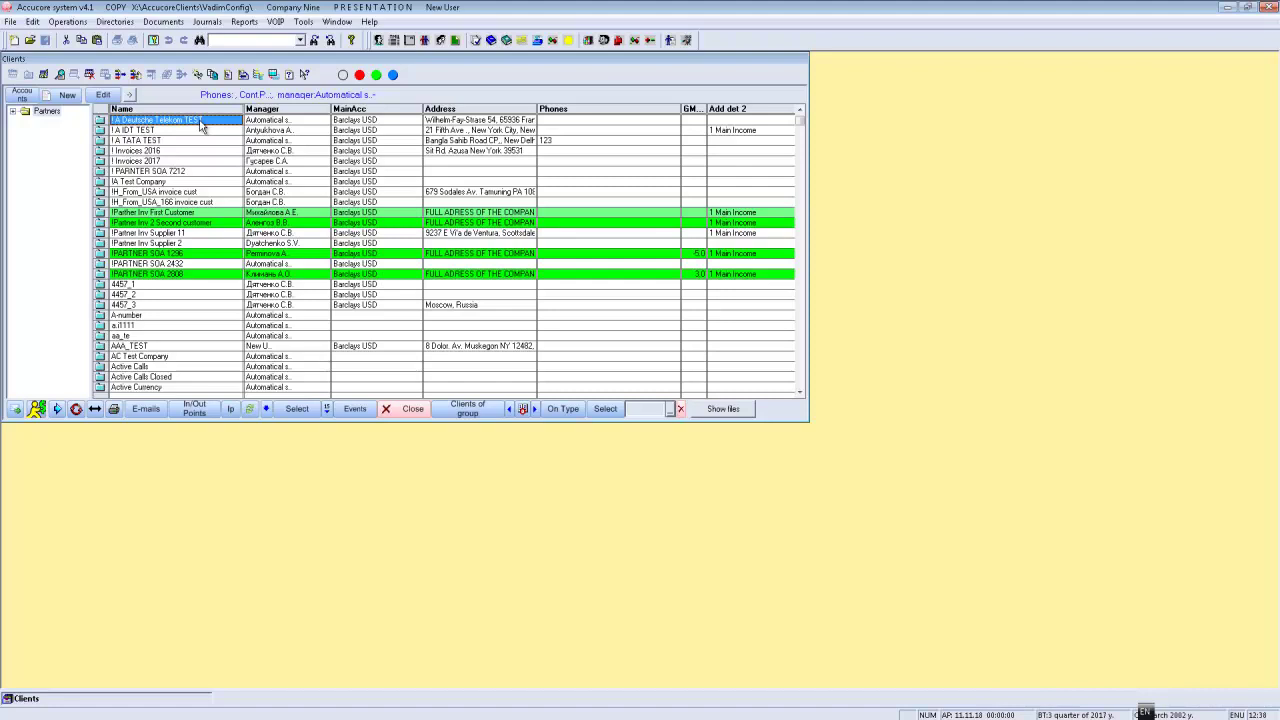
# Step: Select the first client's Address cell and copy it with the Copy button
pyautogui.click(433, 125)
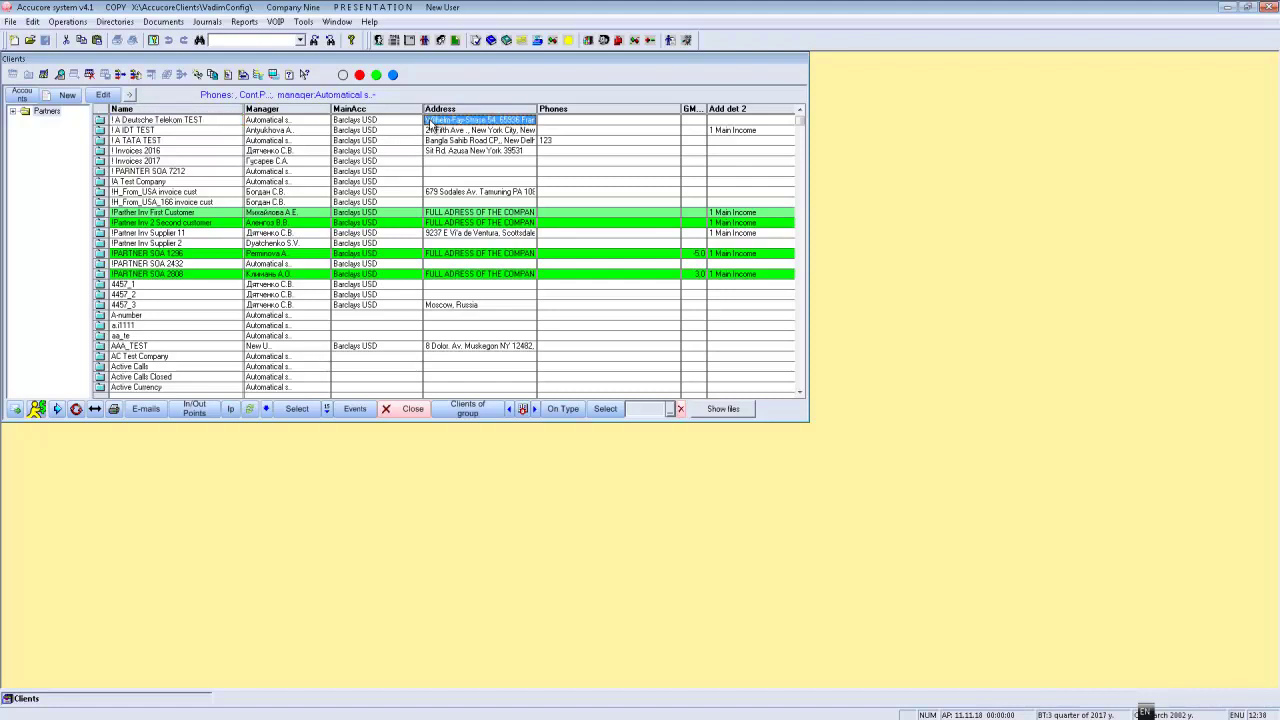
pyautogui.click(86, 40)
# Step: Paste the copied ! A Deutsche Telekom TEST address into the untitled Notepad note
pyautogui.rightClick(551, 306)
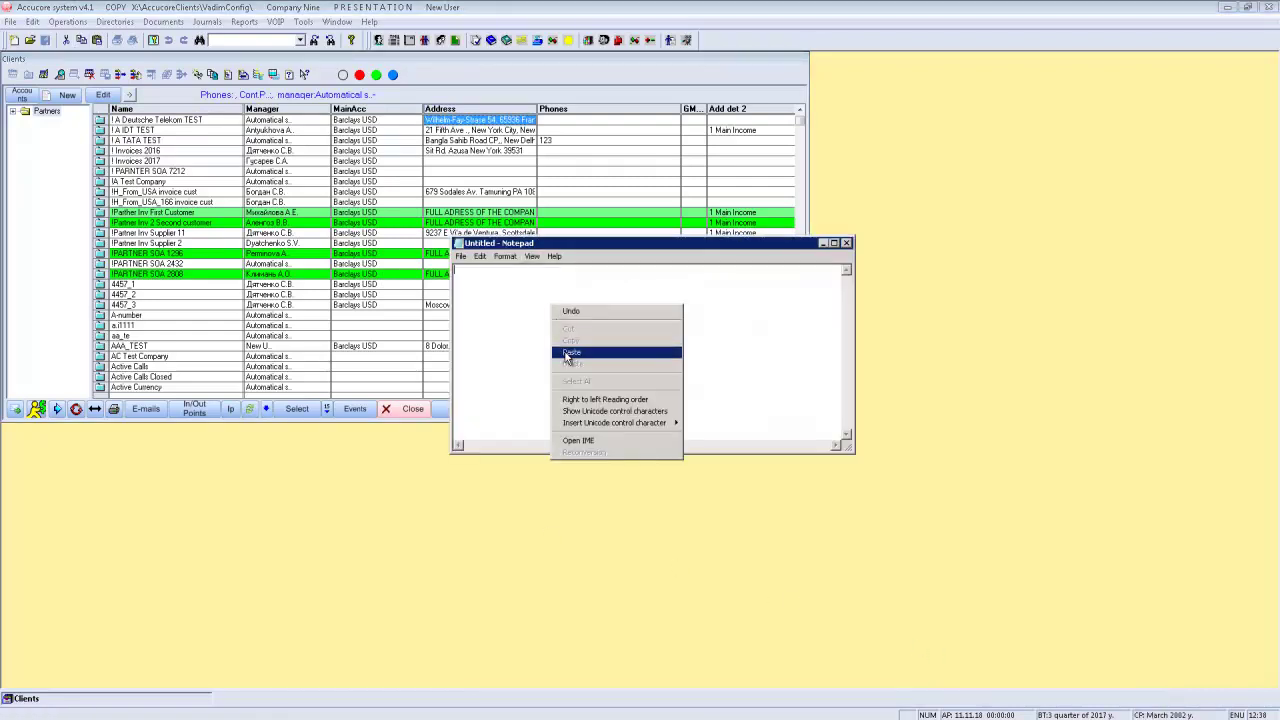
pyautogui.click(565, 352)
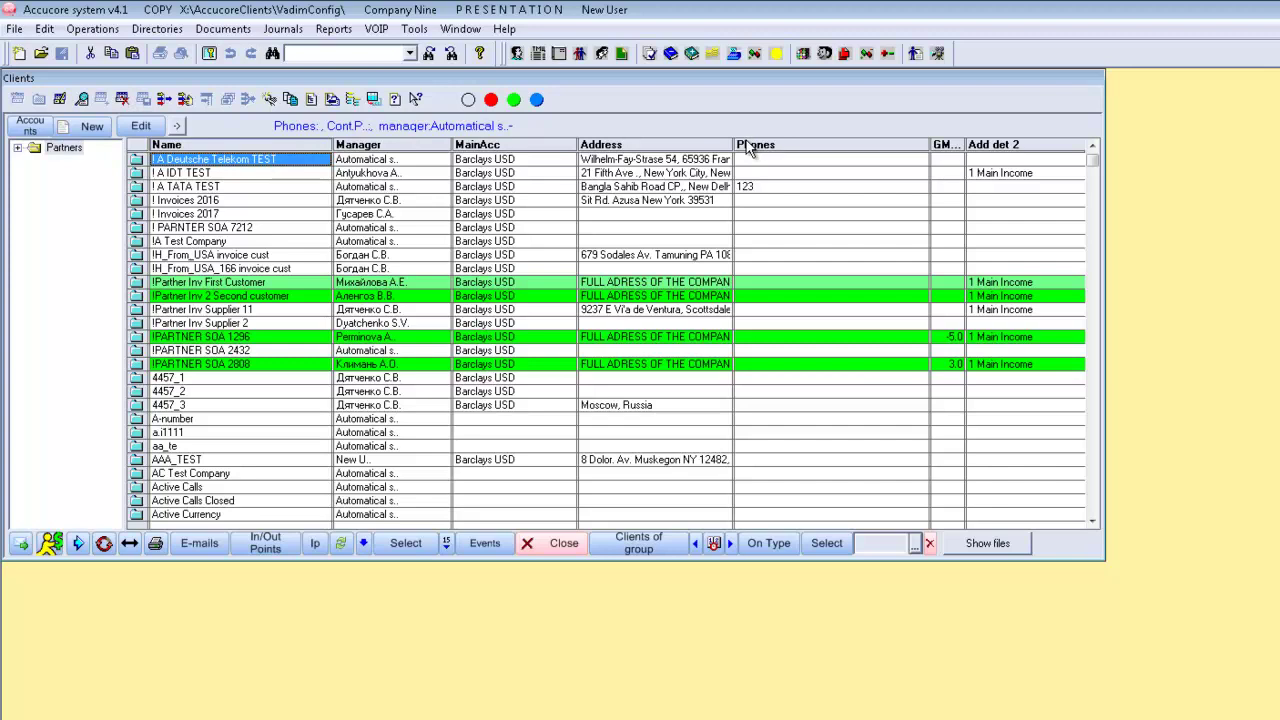
pyautogui.click(622, 215)
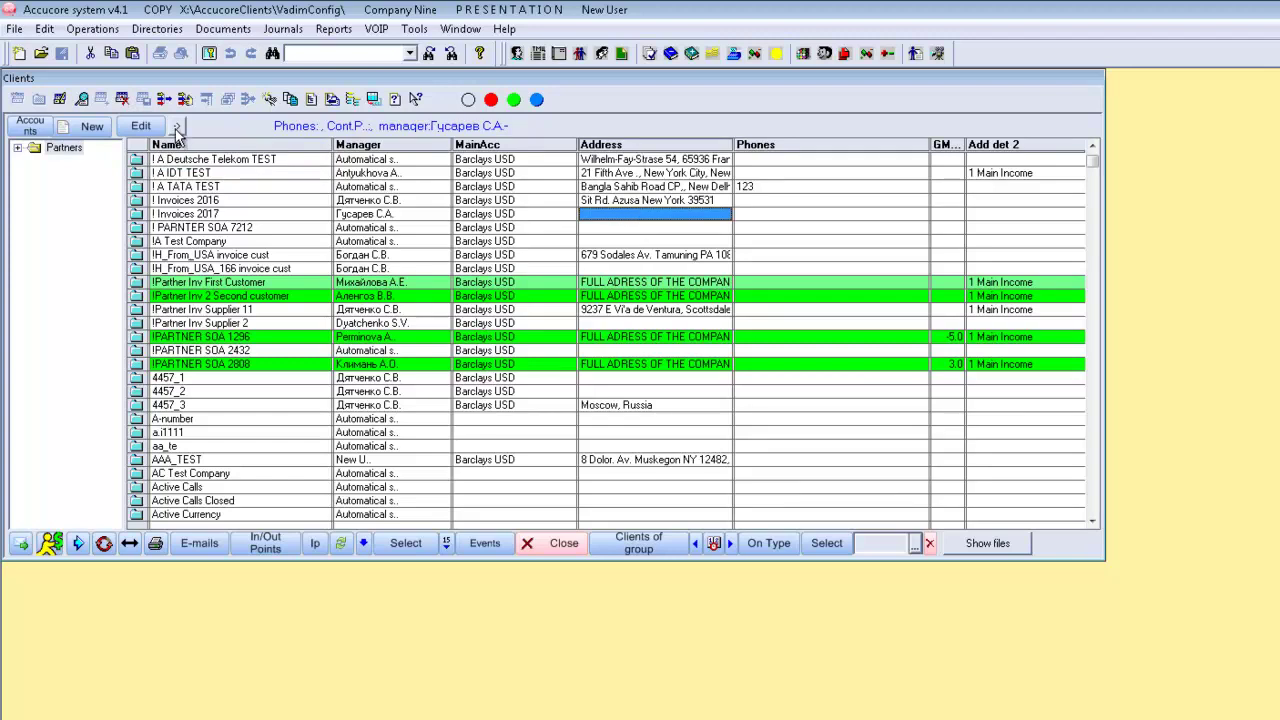
pyautogui.click(176, 126)
pyautogui.write('new york')
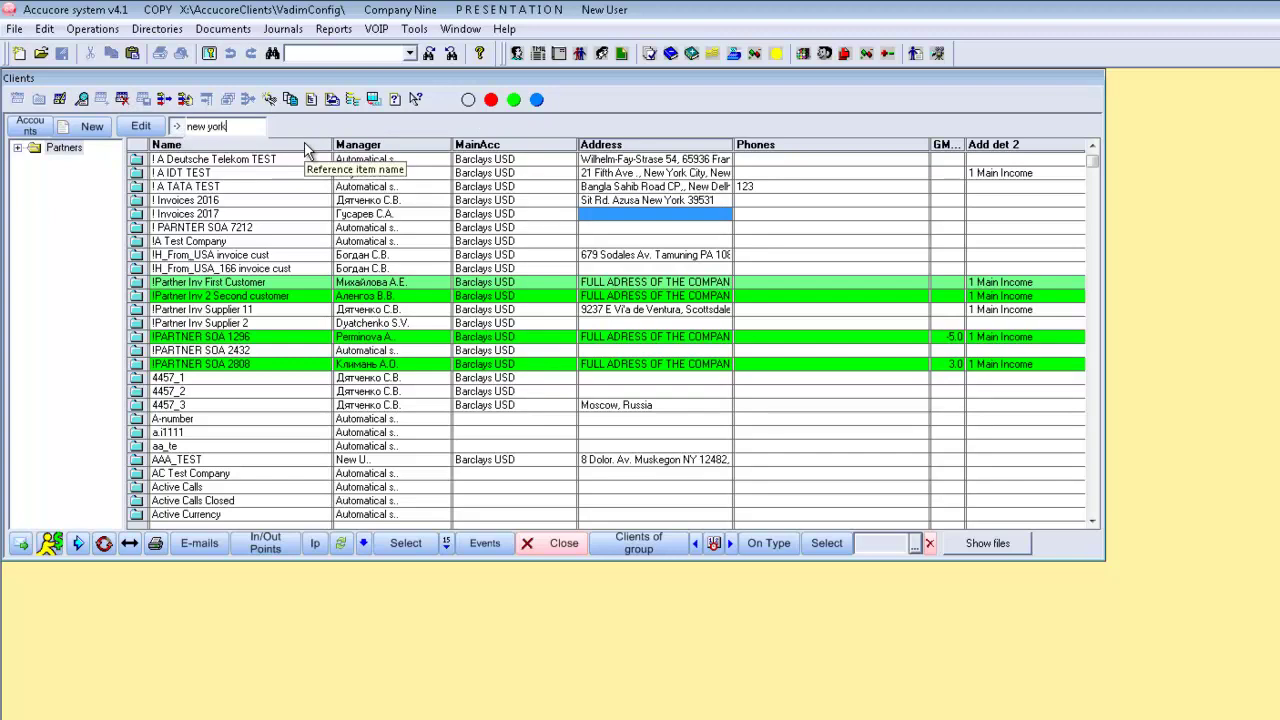
pyautogui.press('Return')
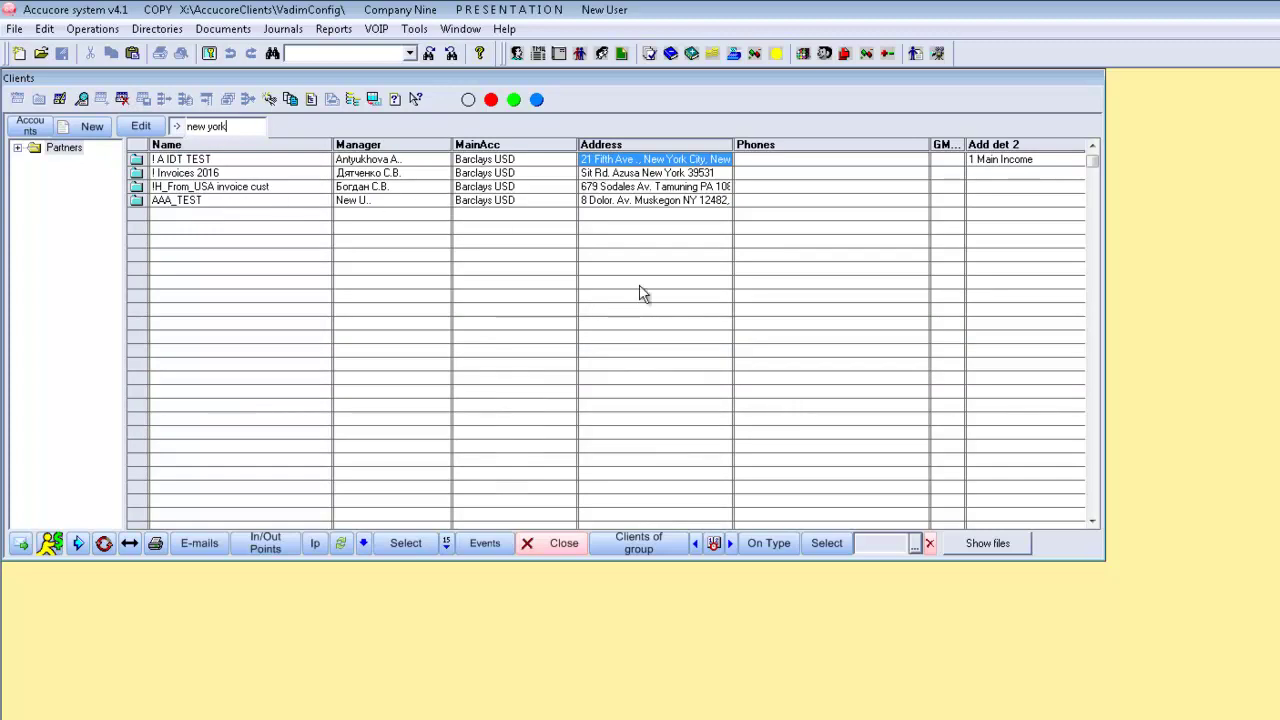
pyautogui.click(177, 126)
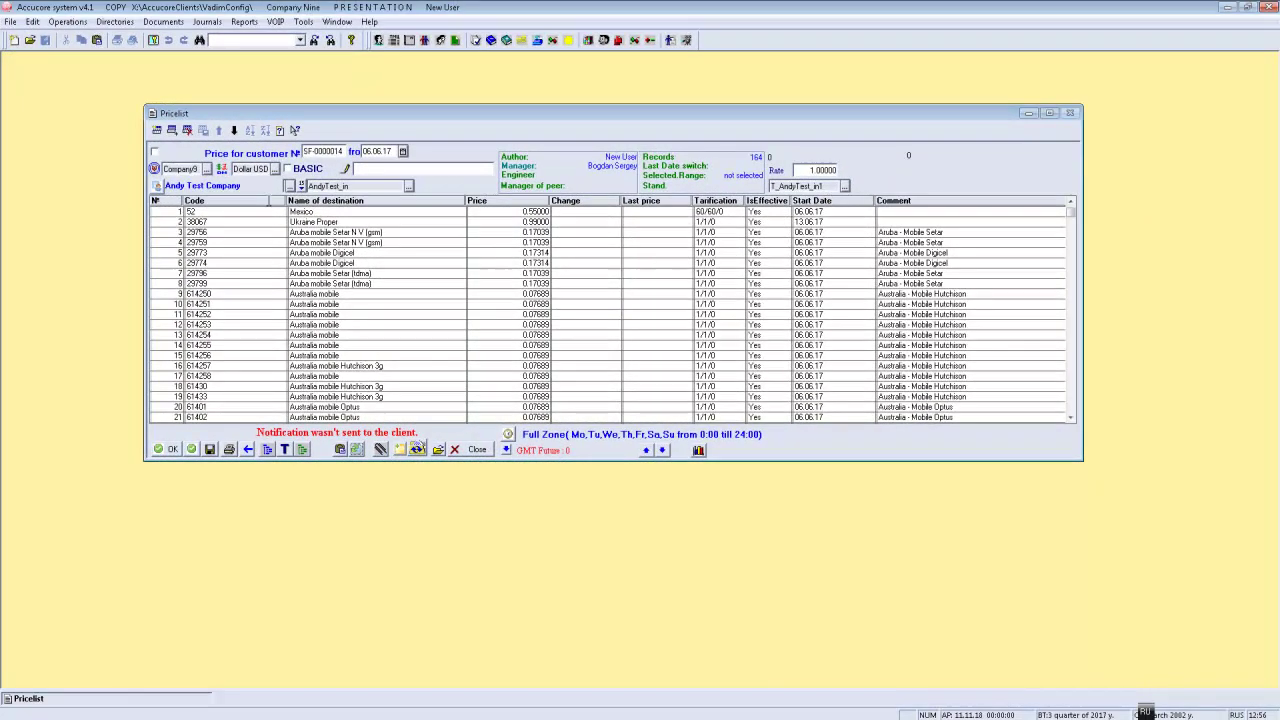
# Step: Sort the pricelist by Code, destination name, Price, and finally by Comment
pyautogui.click(270, 201)
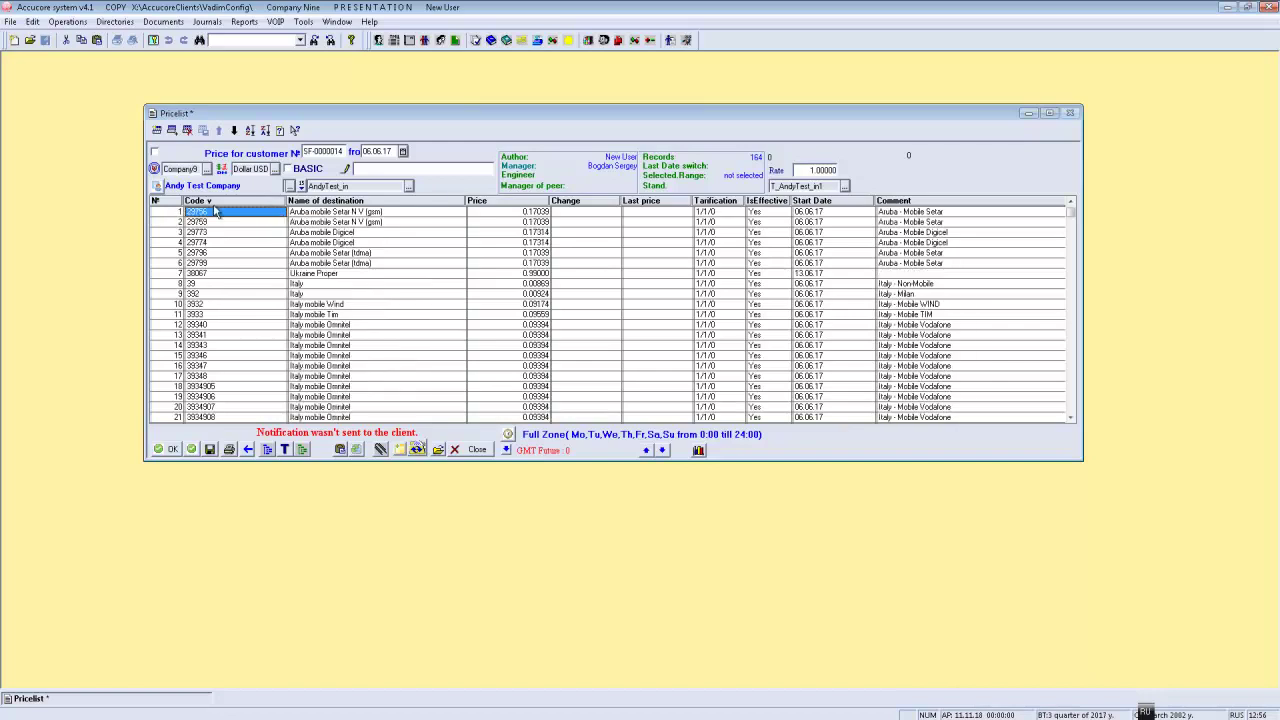
pyautogui.click(441, 201)
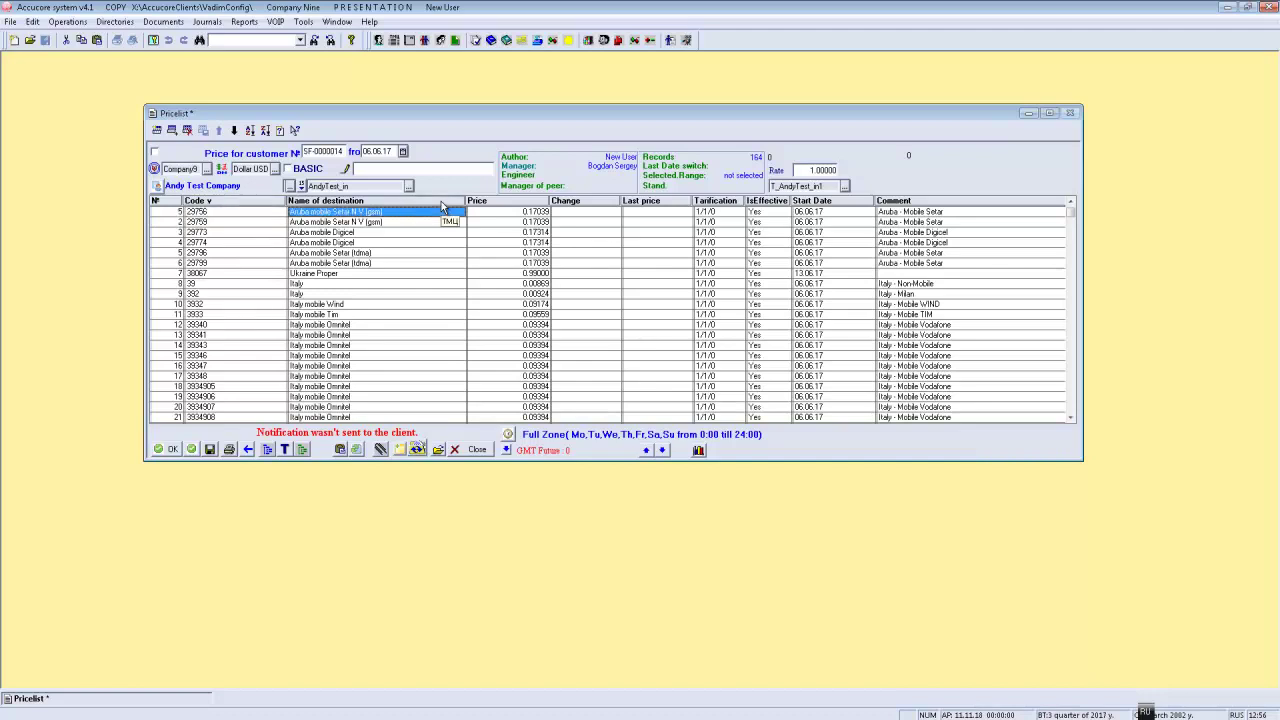
pyautogui.click(535, 201)
pyautogui.click(933, 201)
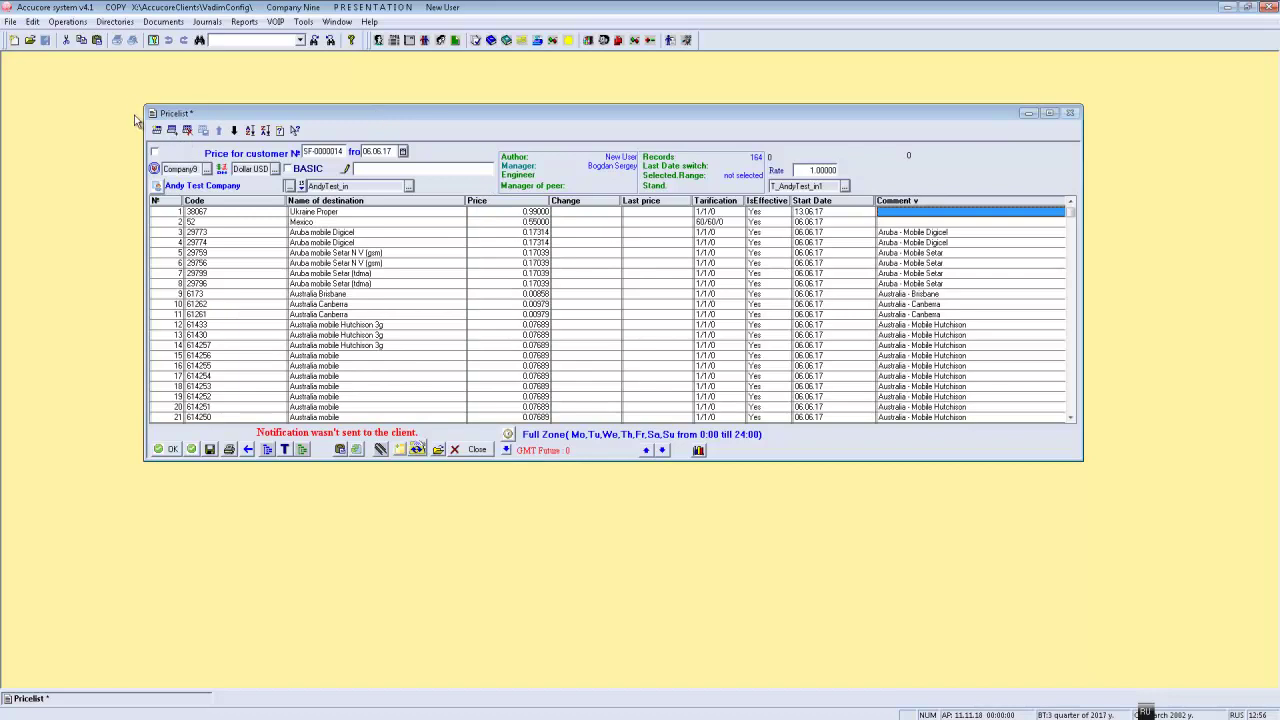